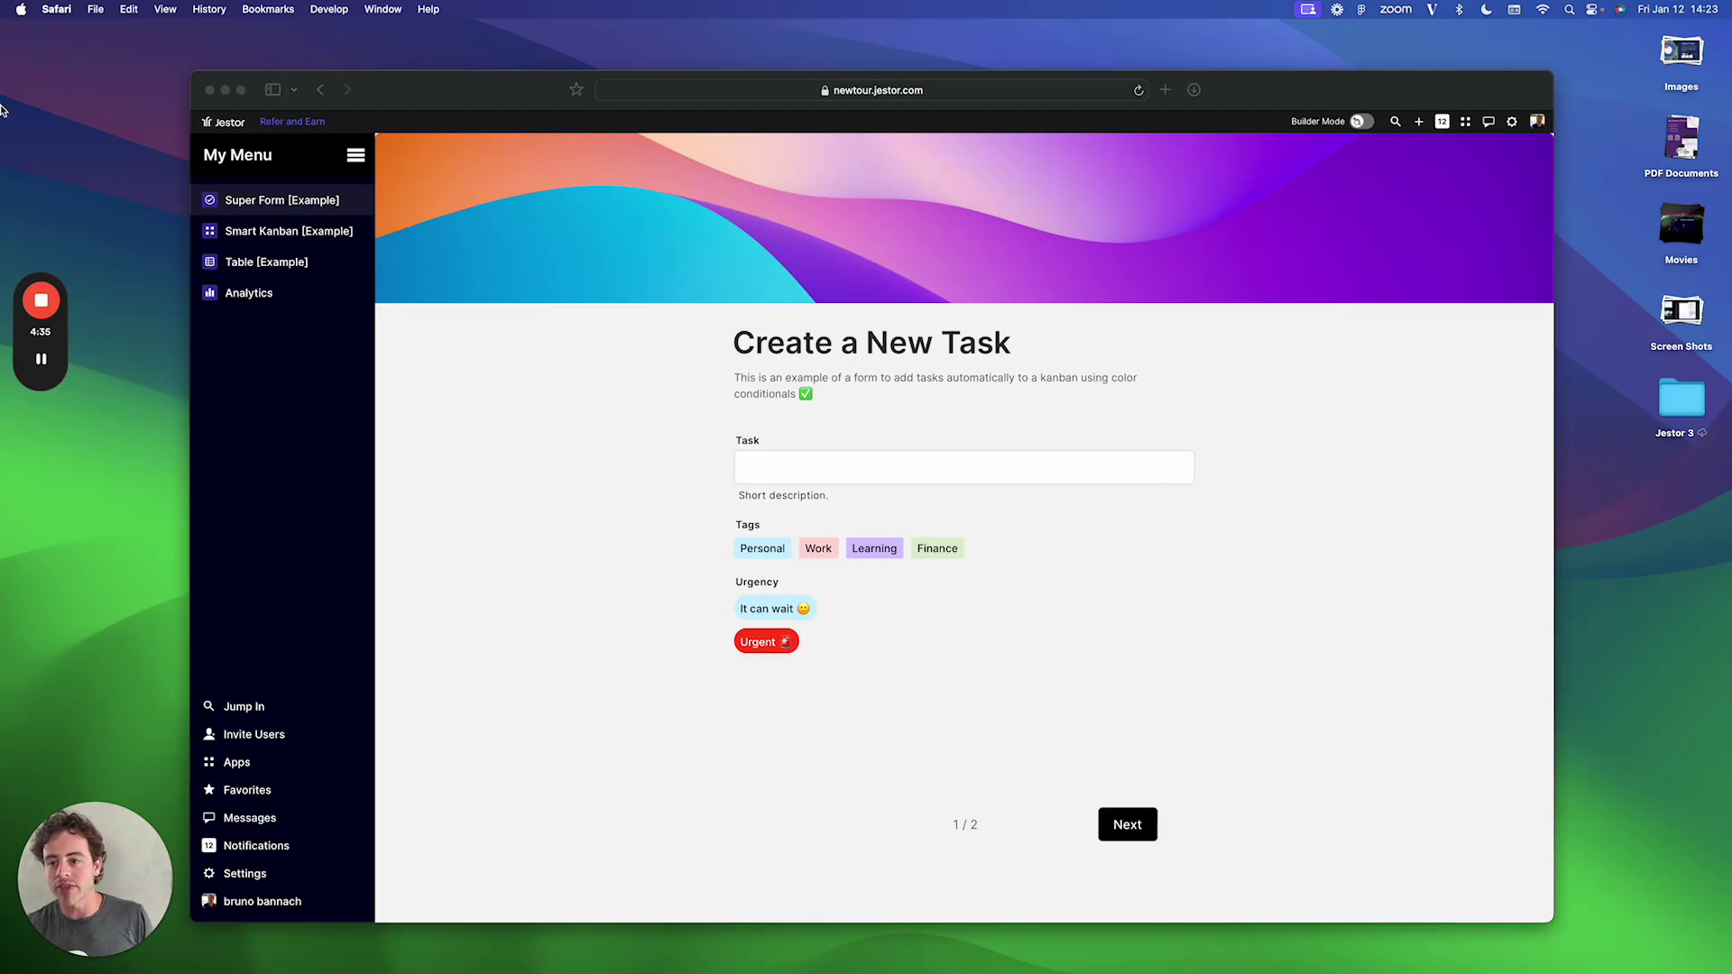
On the Smart Kanban board, enable Builder Mode, browse the Create block list, then save.
{"action": "left_click", "coordinate": [320, 238]}
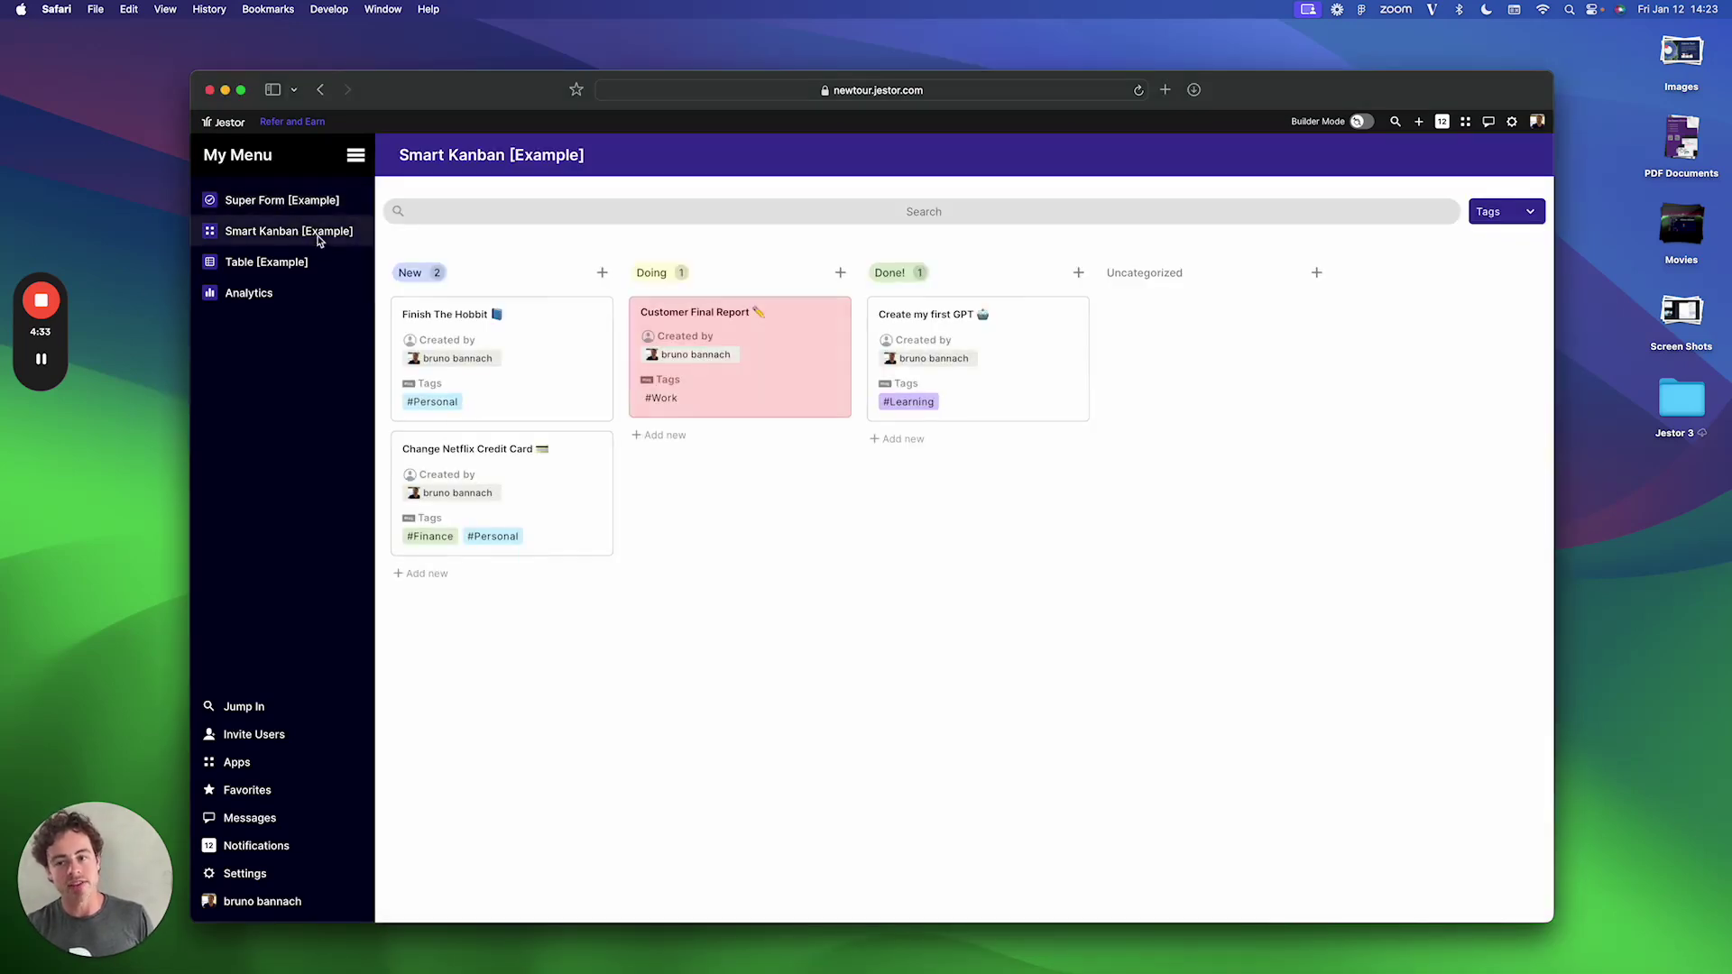
{"action": "left_click", "coordinate": [1364, 121]}
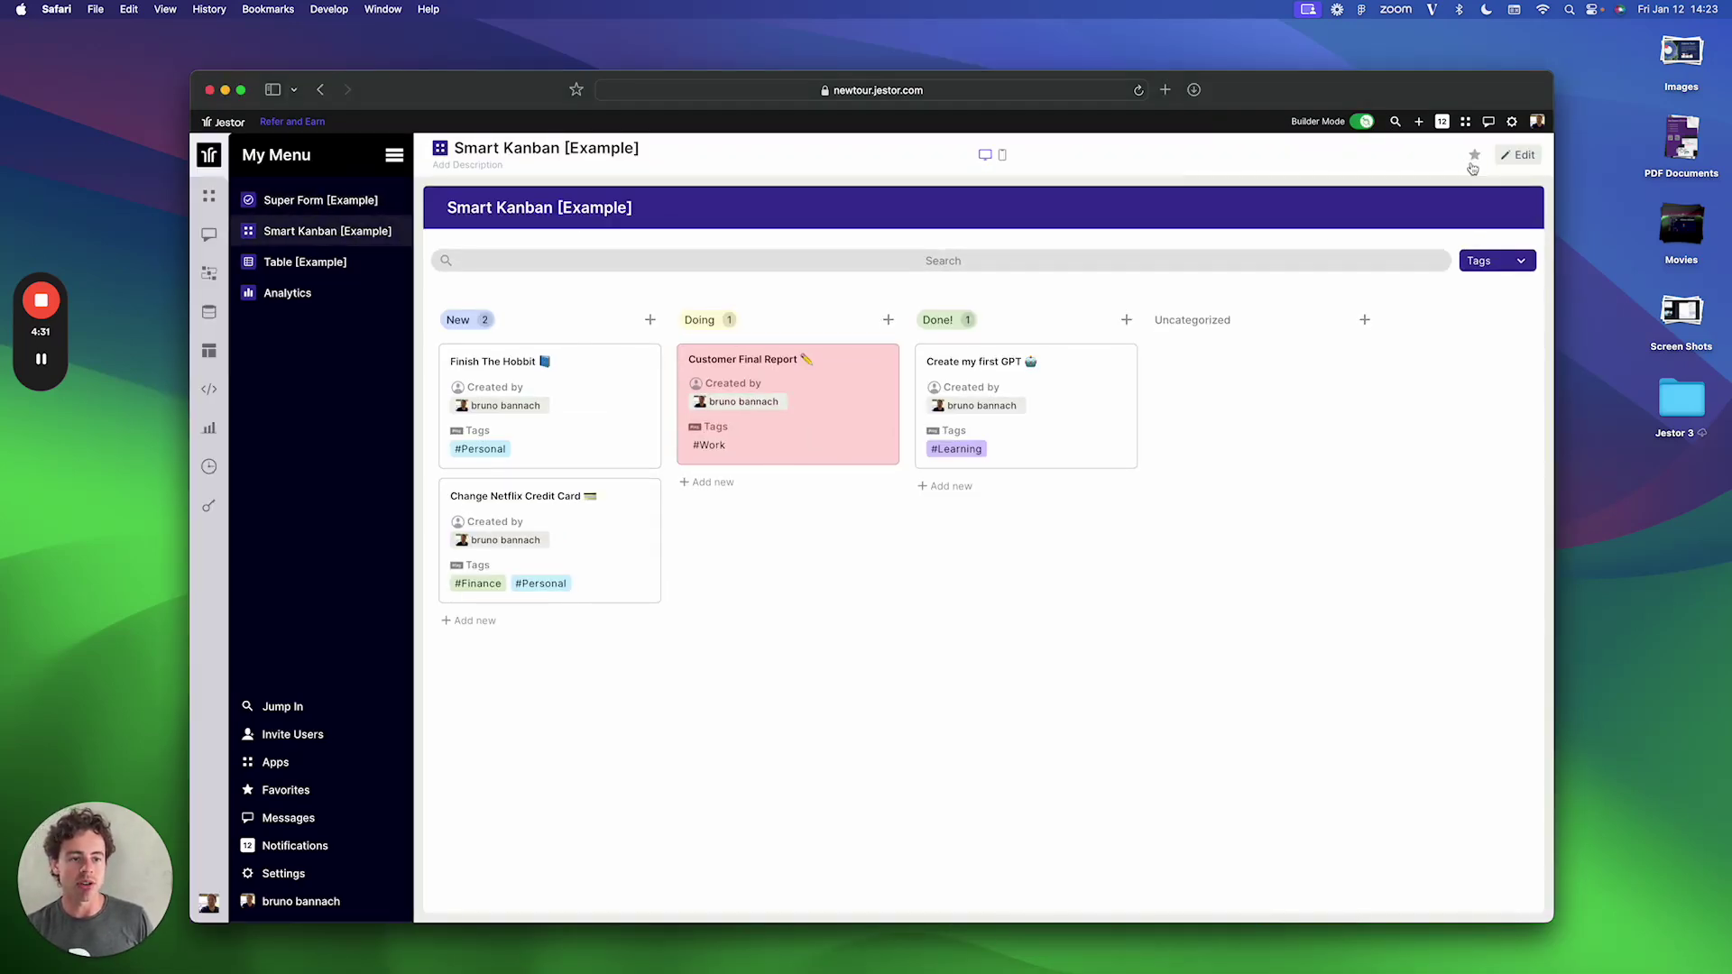
{"action": "left_click", "coordinate": [1518, 155]}
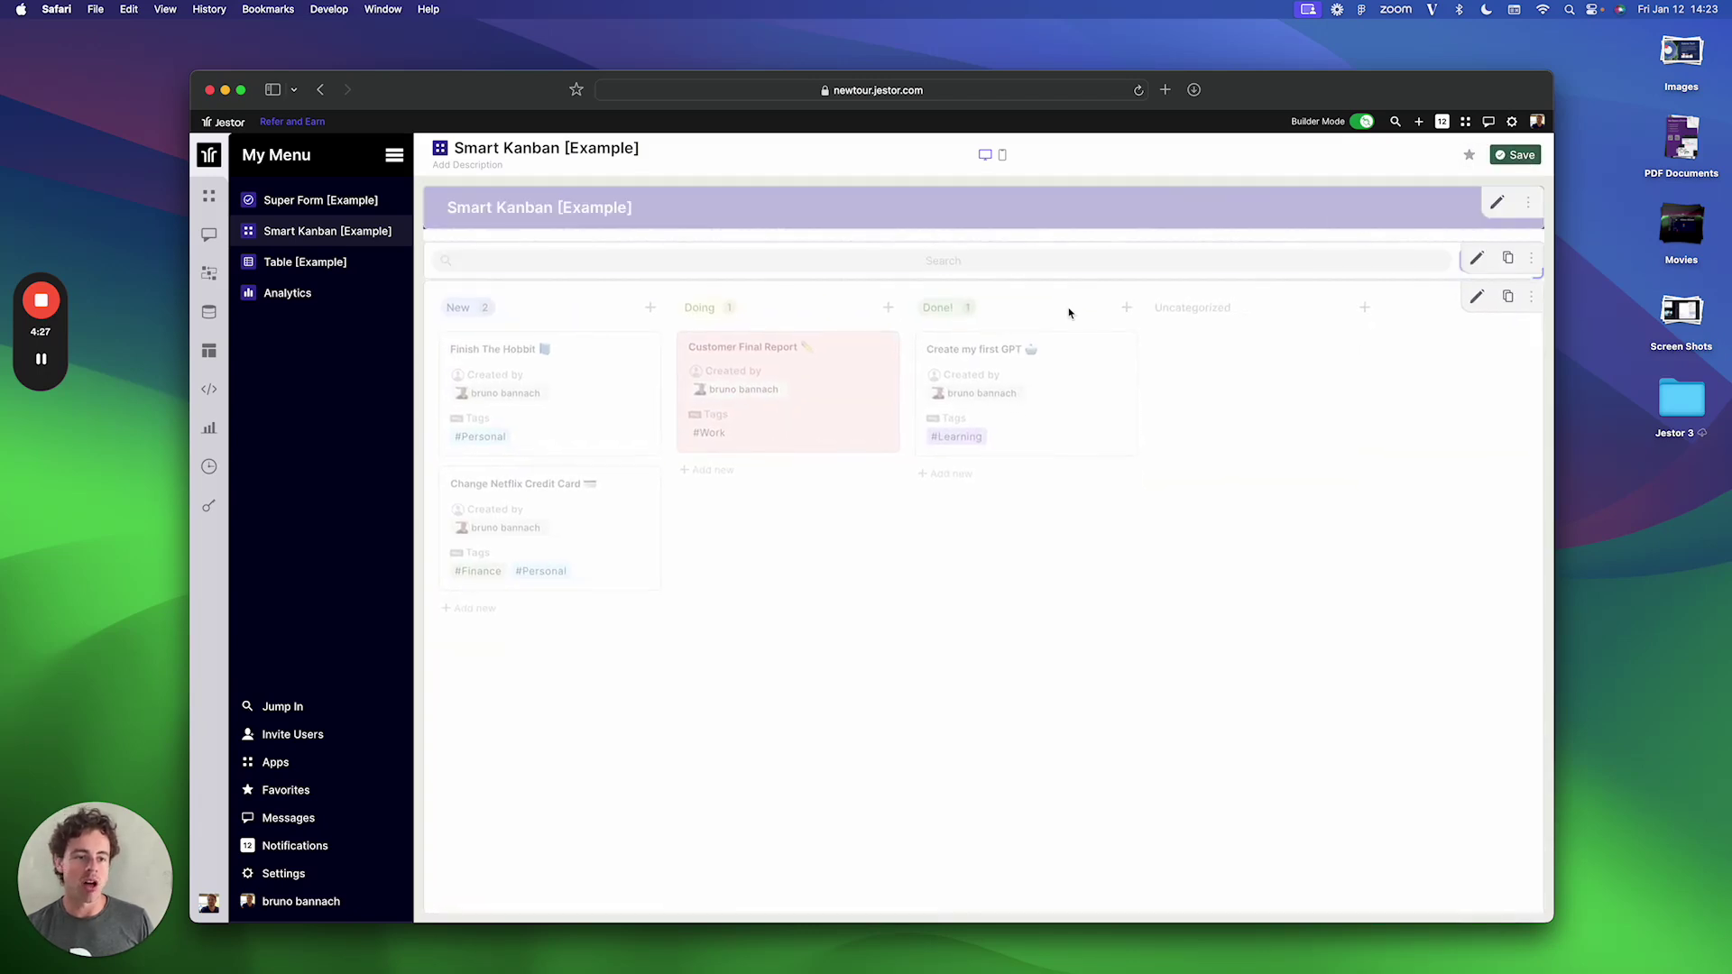
{"action": "left_click", "coordinate": [1141, 340]}
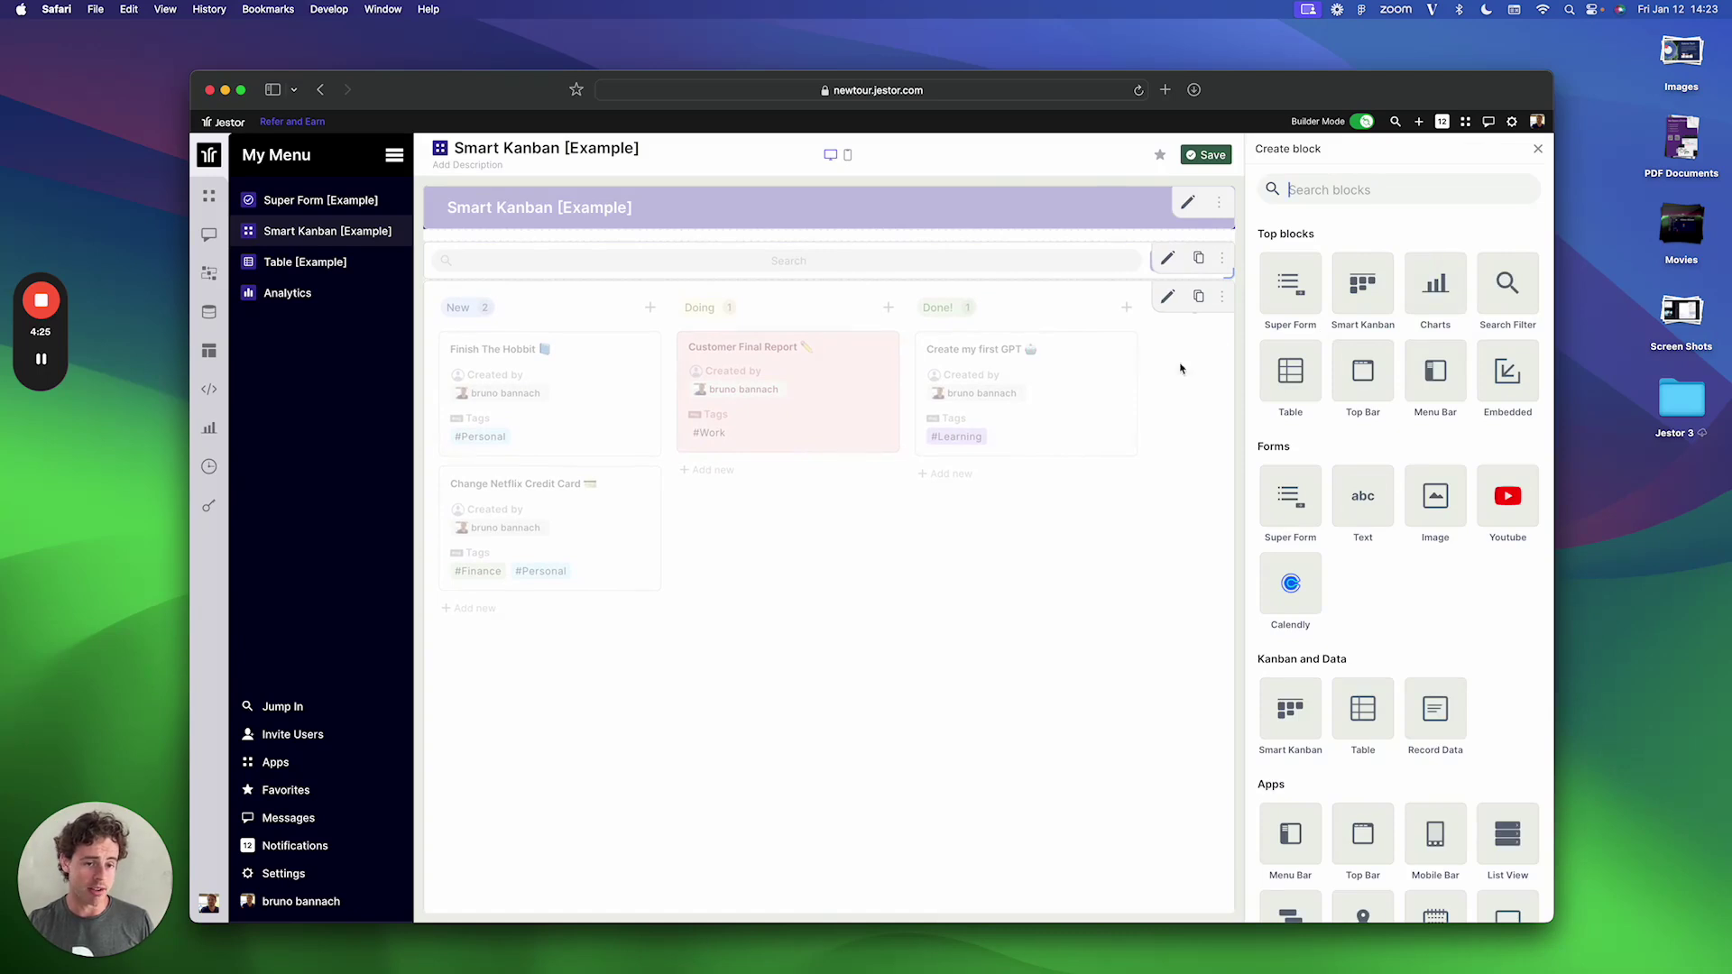
{"action": "left_click", "coordinate": [1039, 507]}
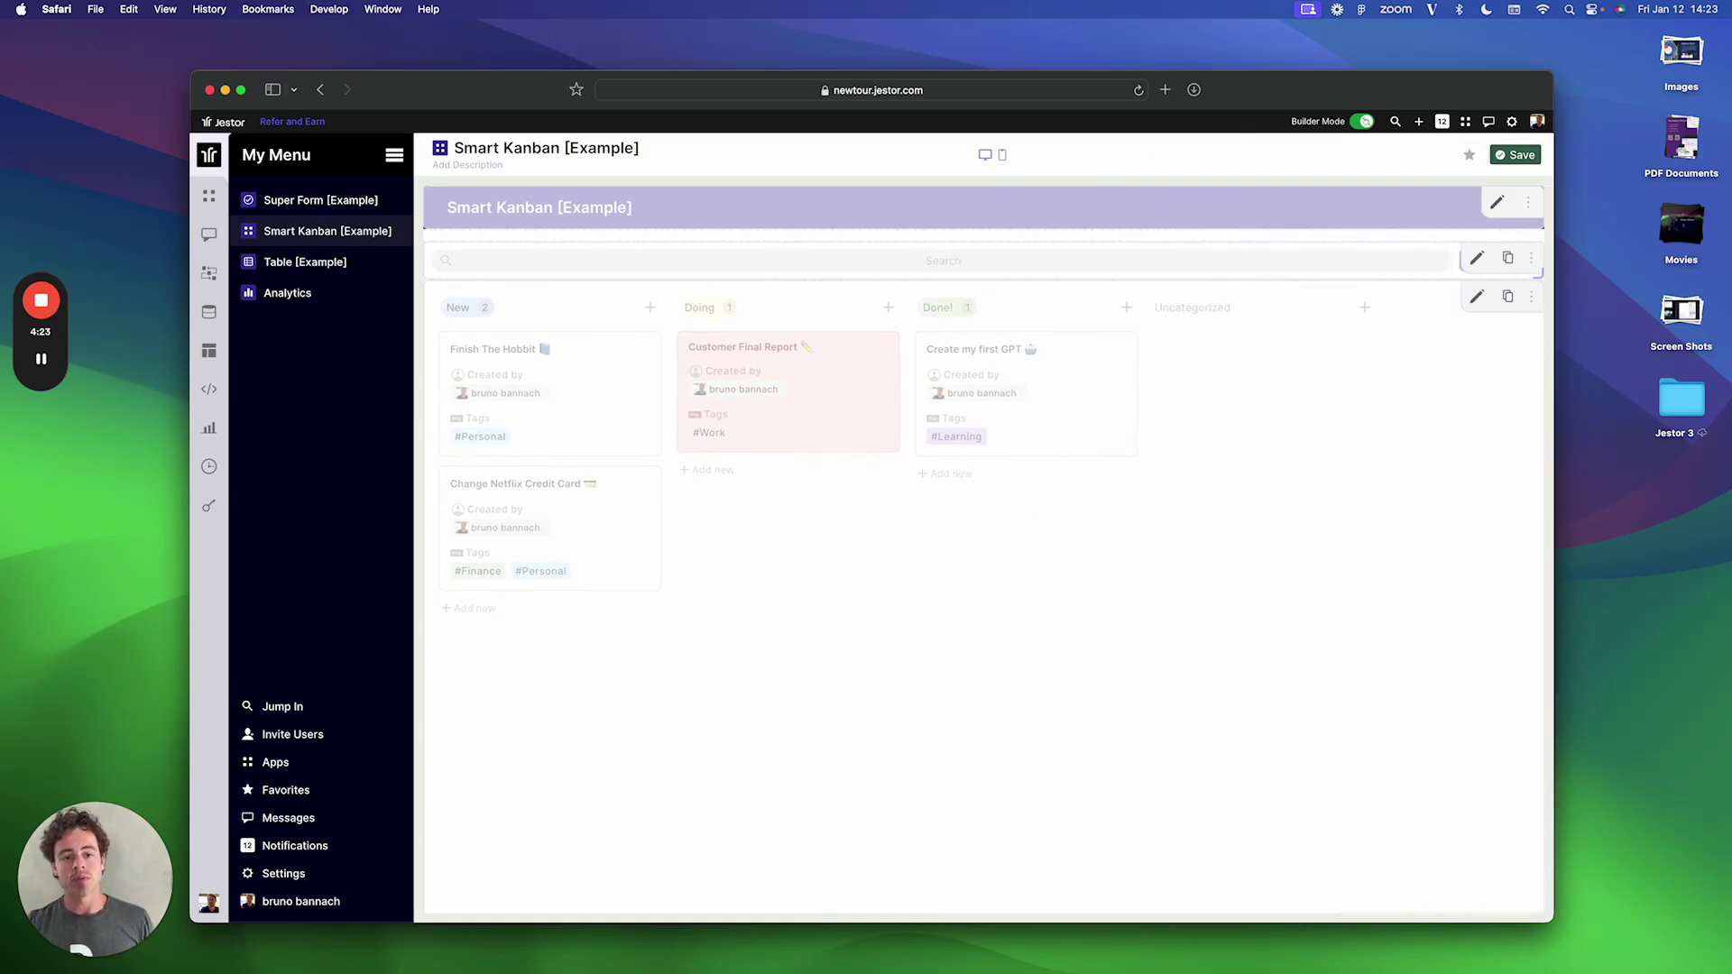
{"action": "left_click", "coordinate": [1513, 154]}
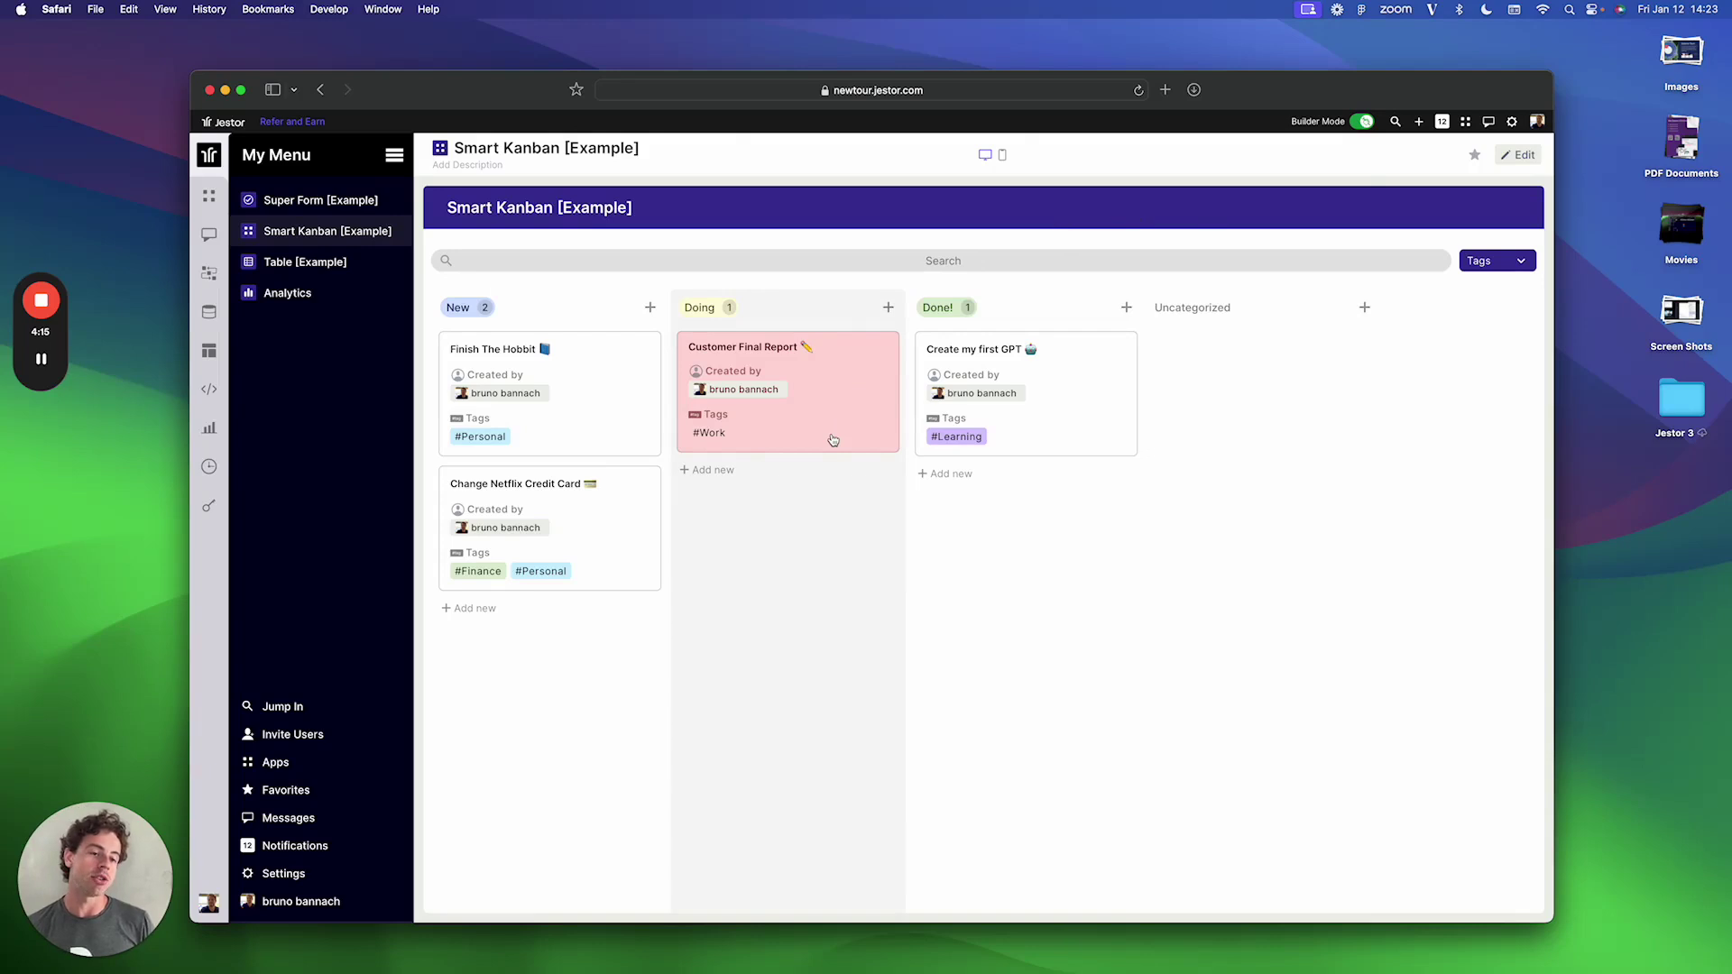
Open the Customer Final Report 'Update your Task' form, then go to 'Table [Example]'.
{"action": "left_click", "coordinate": [784, 431]}
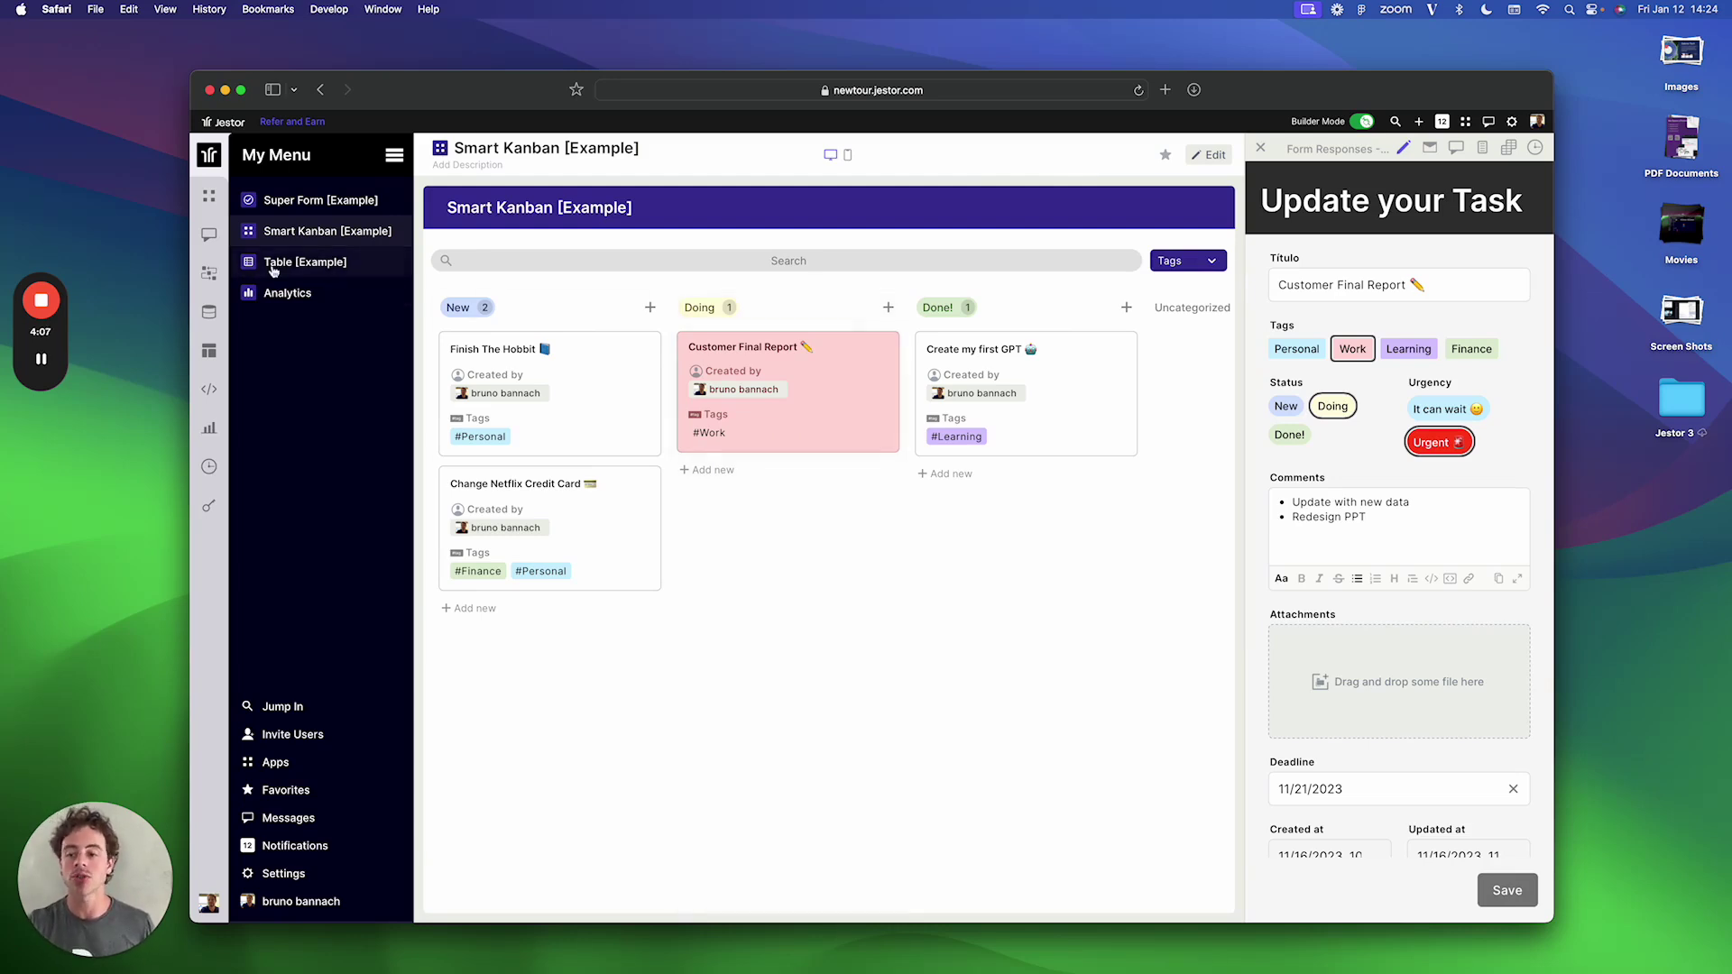
{"action": "left_click", "coordinate": [304, 262]}
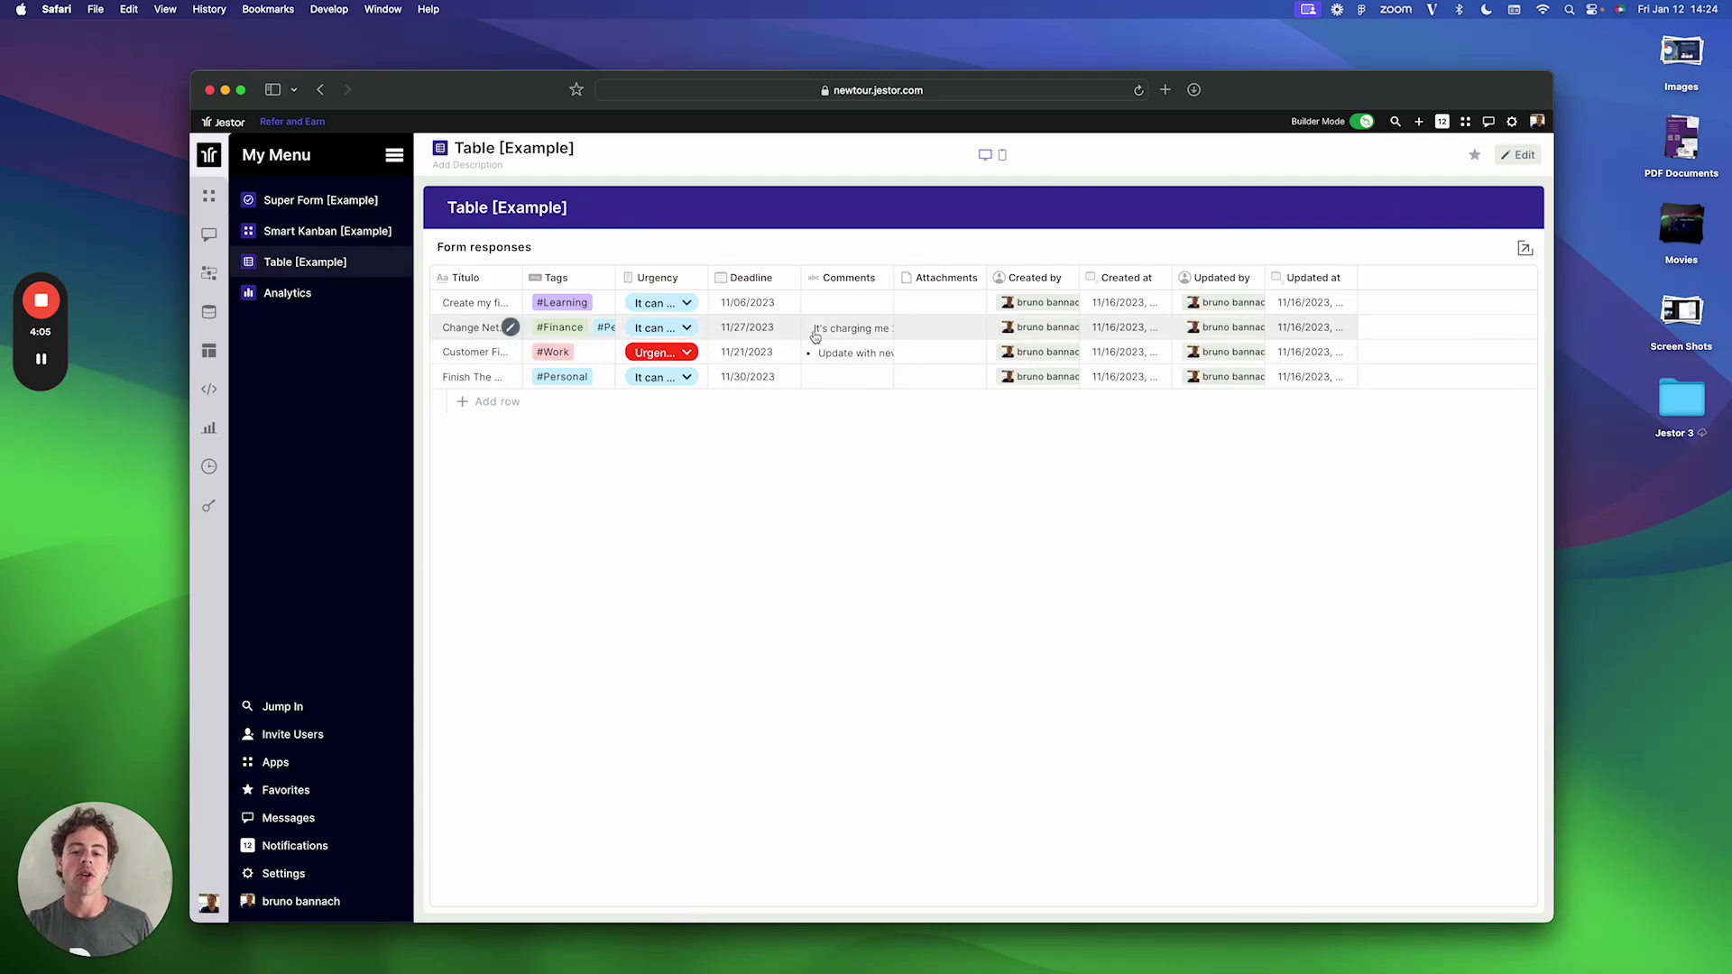
{"action": "mouse_move", "coordinate": [474, 329]}
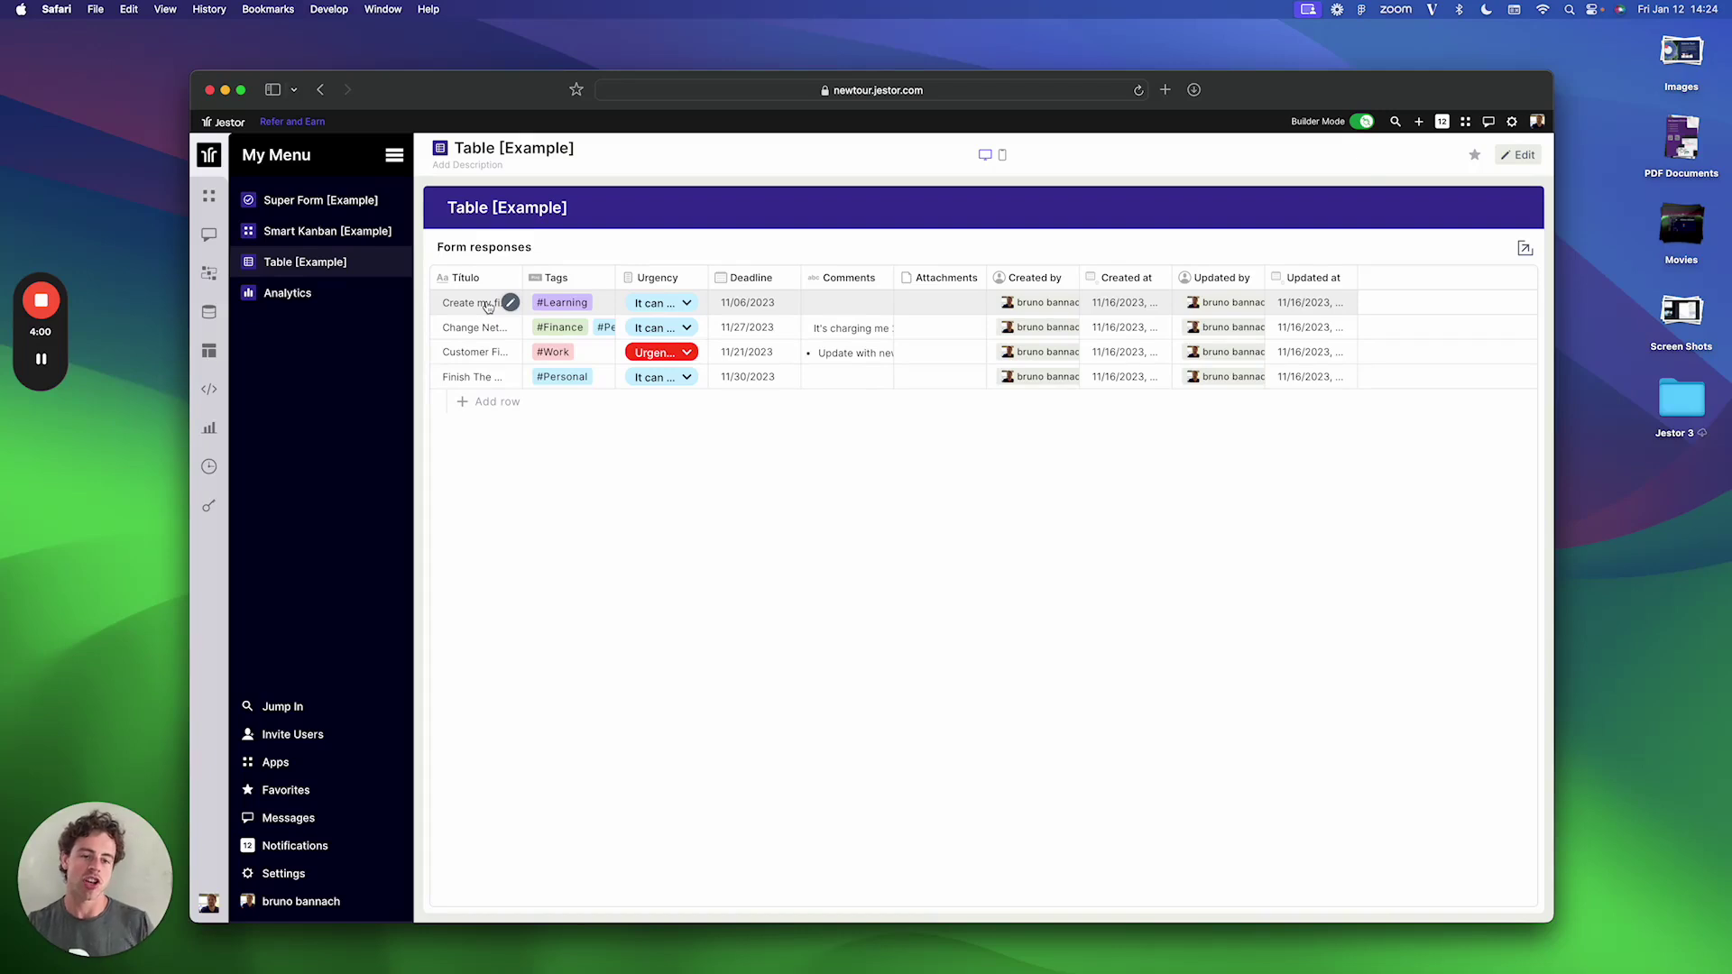
Return to 'Super Form [Example]' from the My Menu sidebar.
{"action": "left_click", "coordinate": [320, 201]}
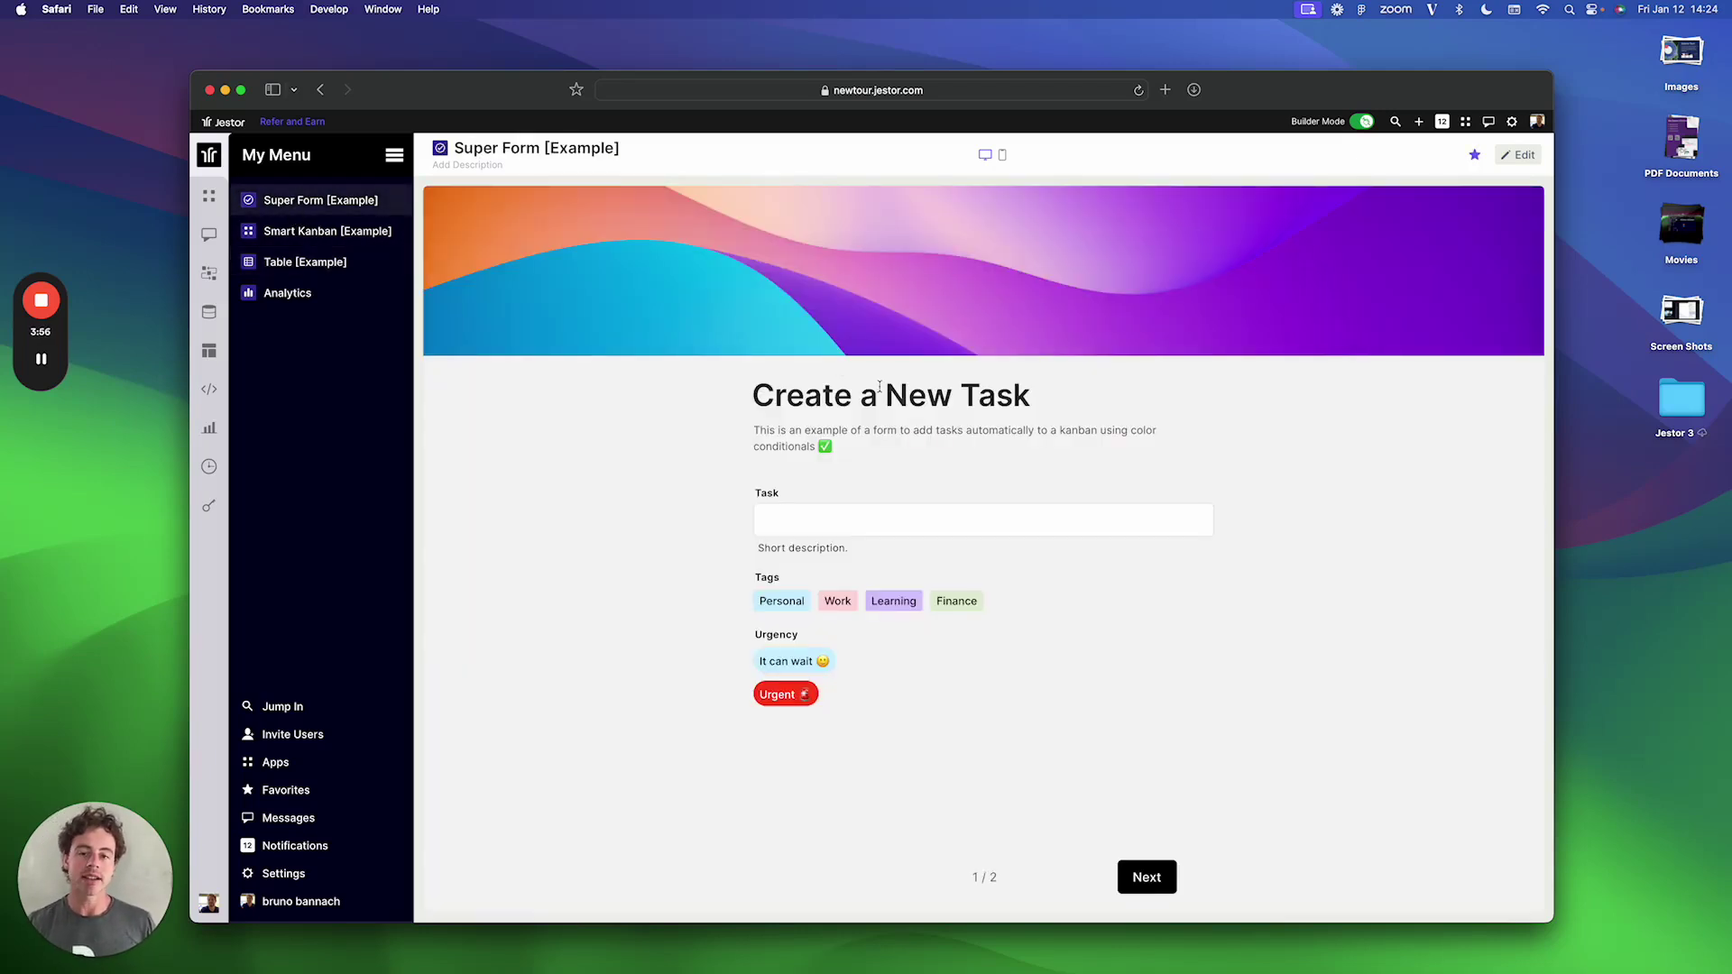